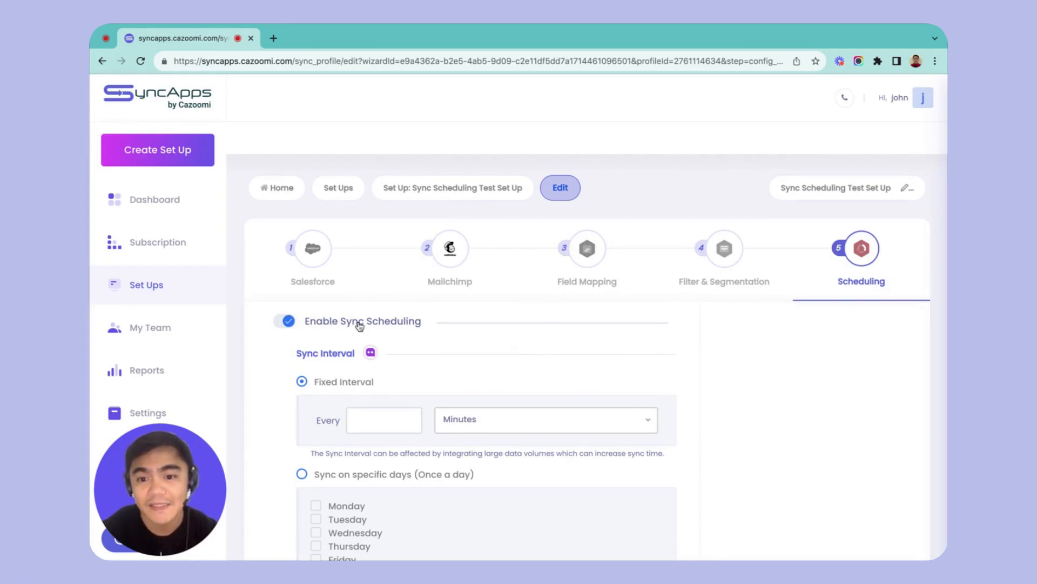
Switch sync scheduling off and back on for the set up.
click(287, 323)
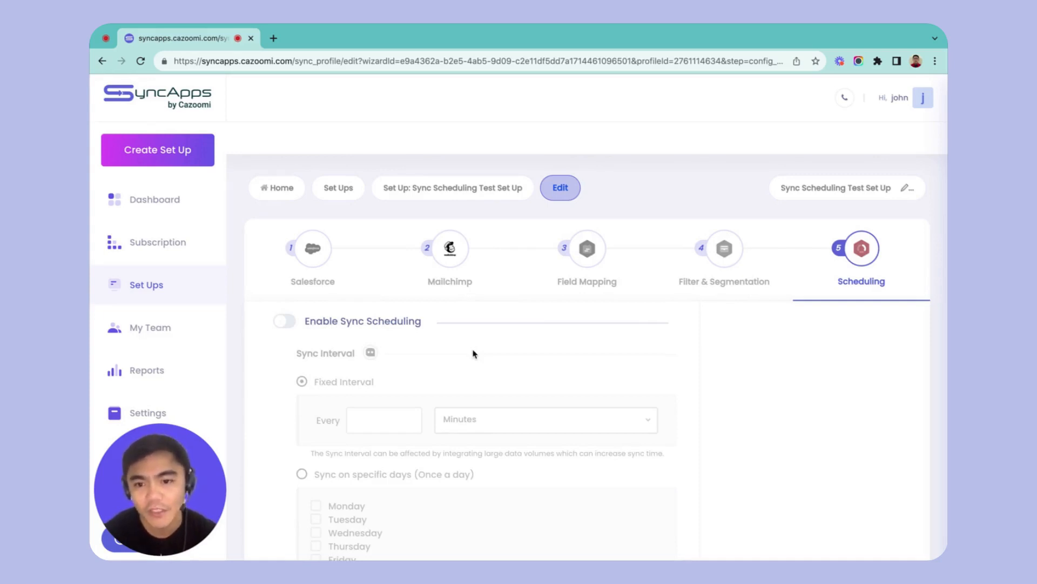
click(285, 322)
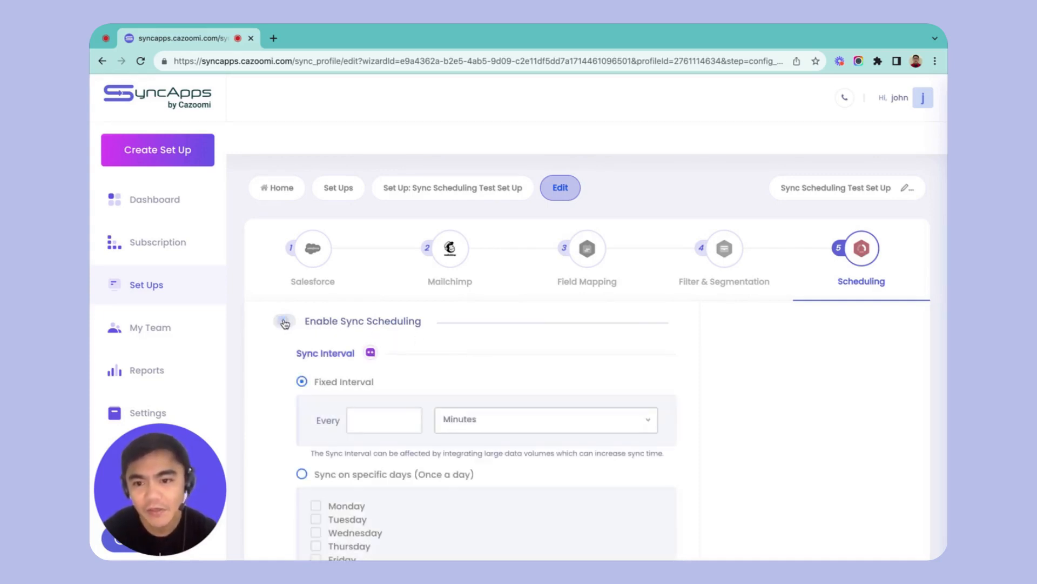
click(284, 323)
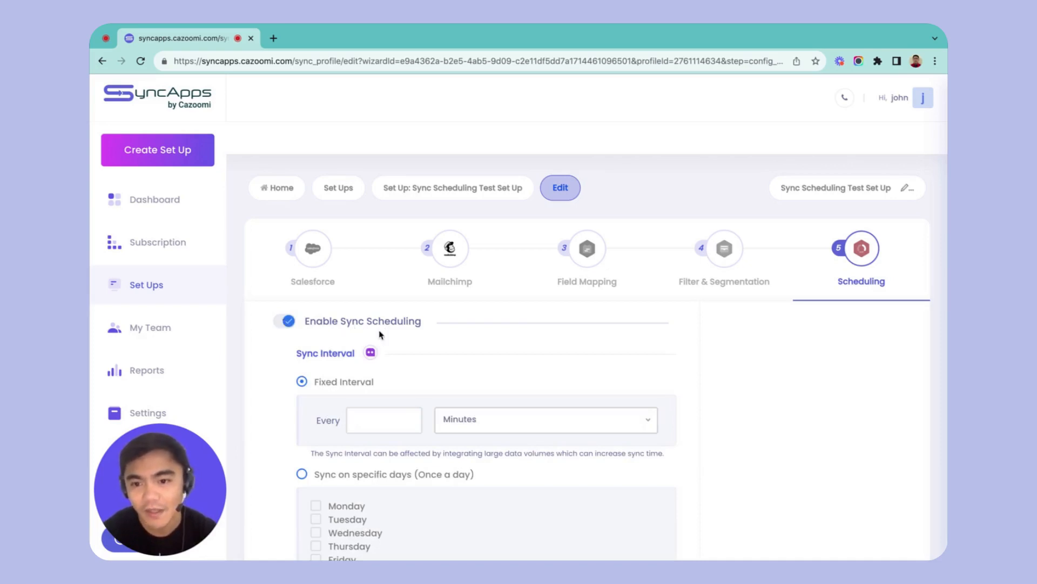
Set the fixed sync interval to every 5 minutes.
scroll(380, 334, down, 1)
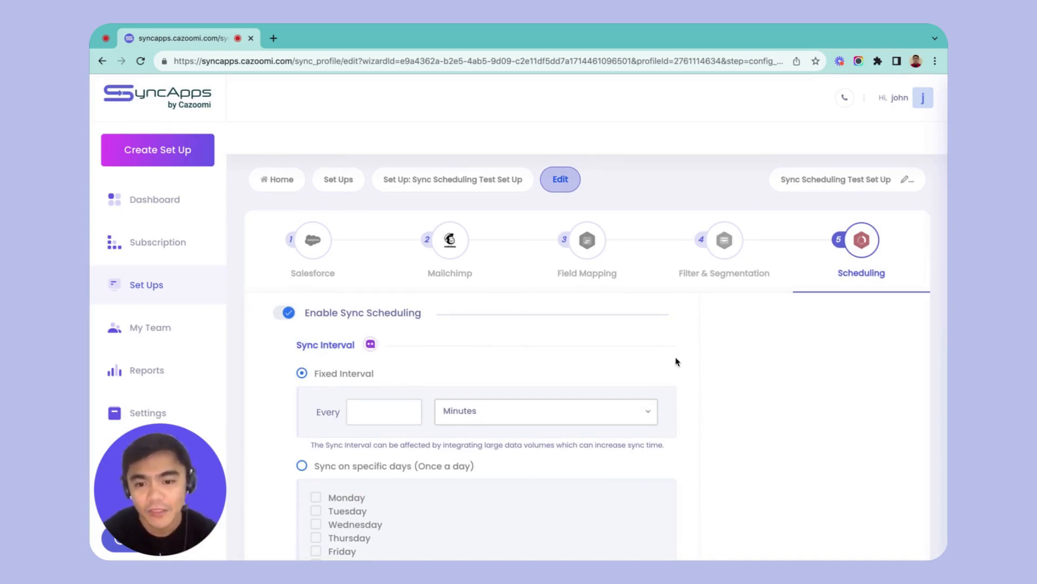
click(405, 408)
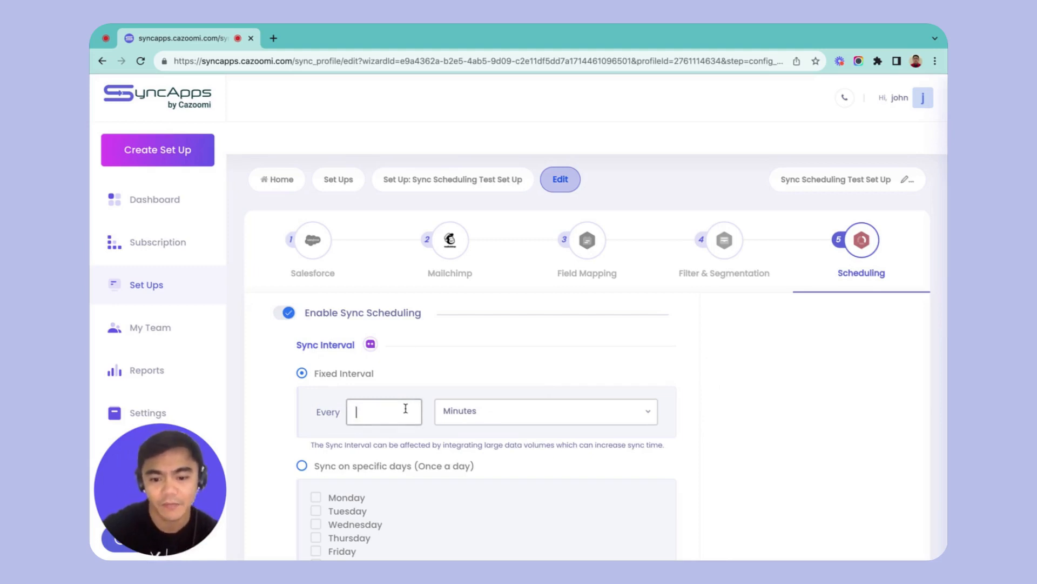
text(5)
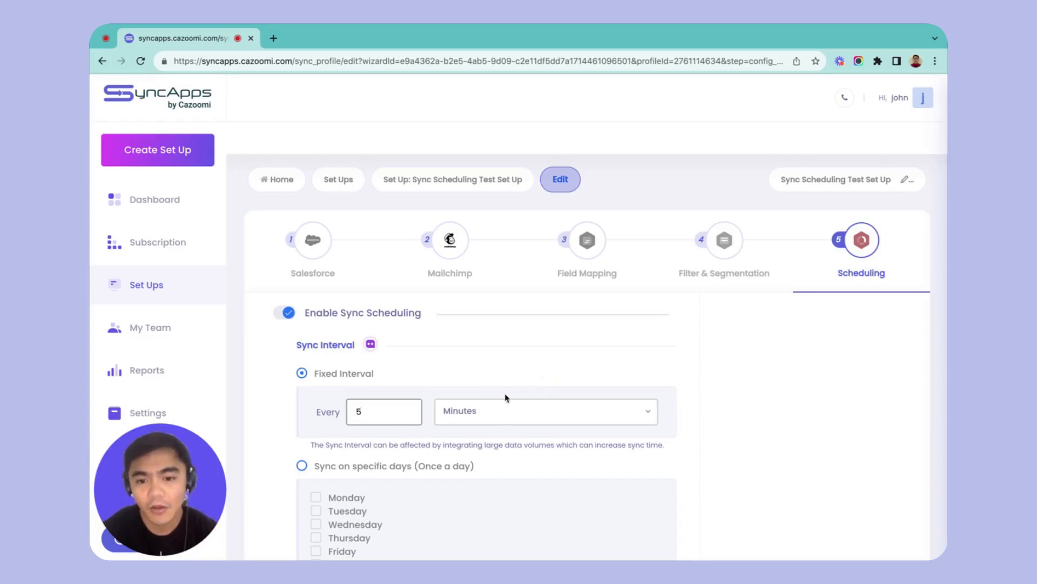
Set the fixed sync interval to every 24 hours.
click(636, 416)
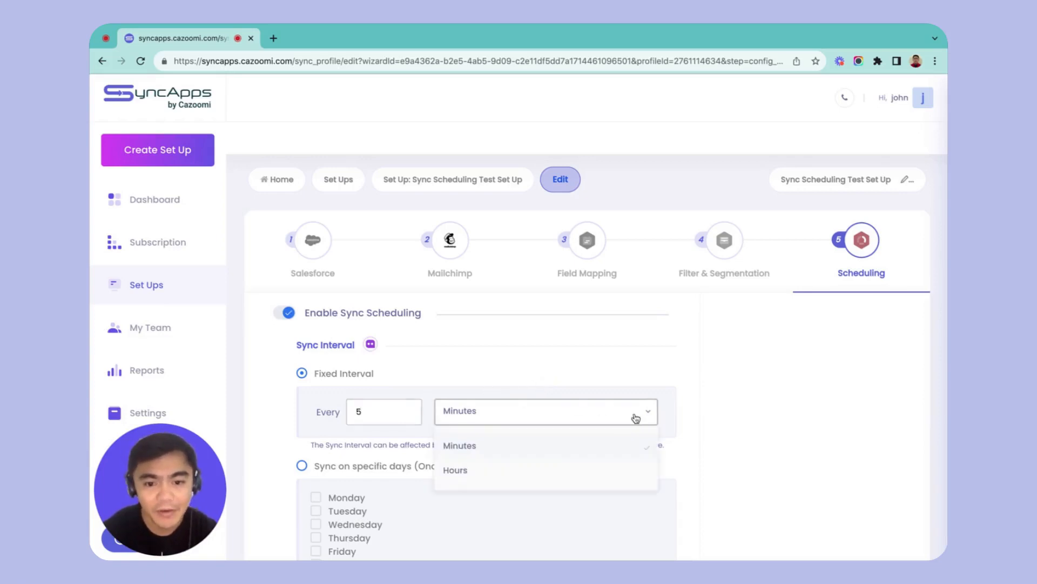
click(547, 472)
drag(377, 409, 338, 406)
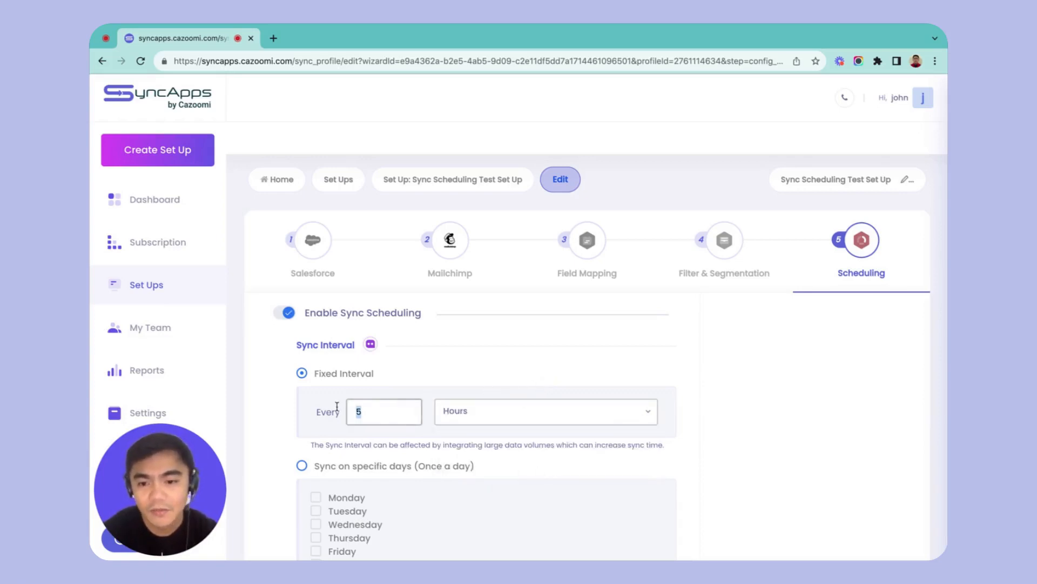
text(24)
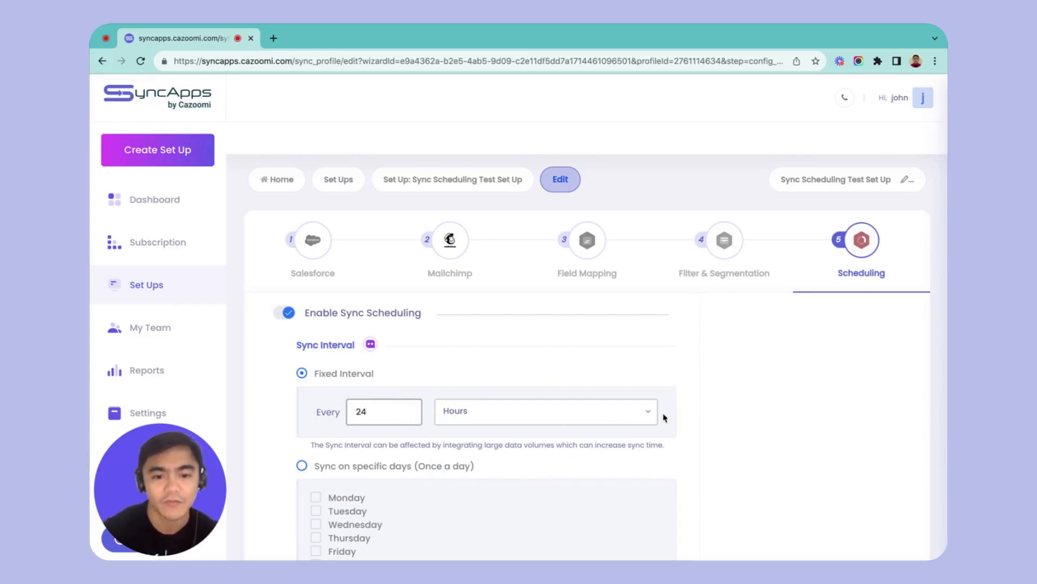
Switch the sync interval to specific days, once a day, and choose Monday, Wednesday and Friday.
scroll(682, 416, down, 2)
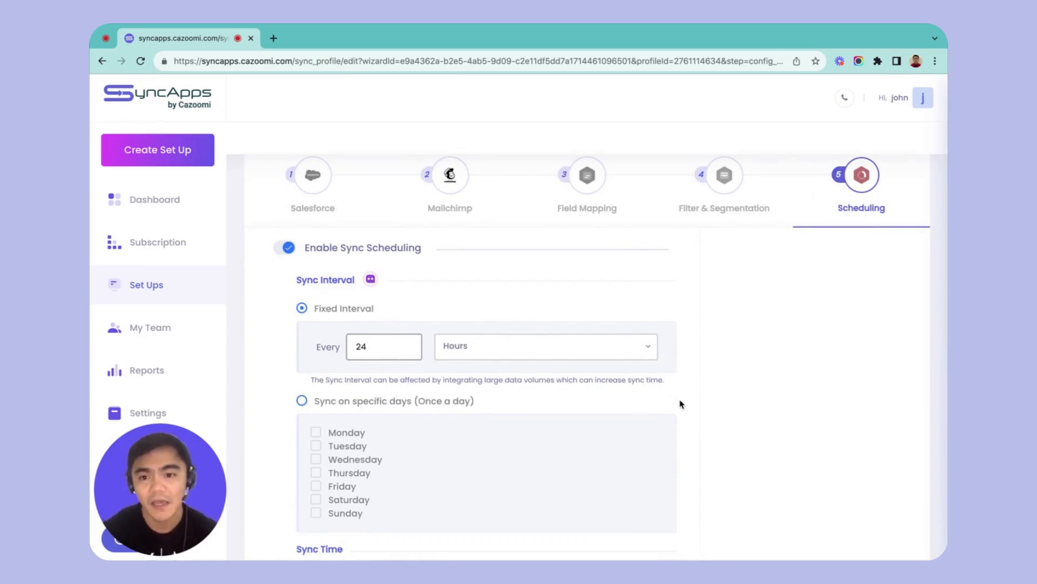
click(302, 401)
scroll(393, 405, down, 1)
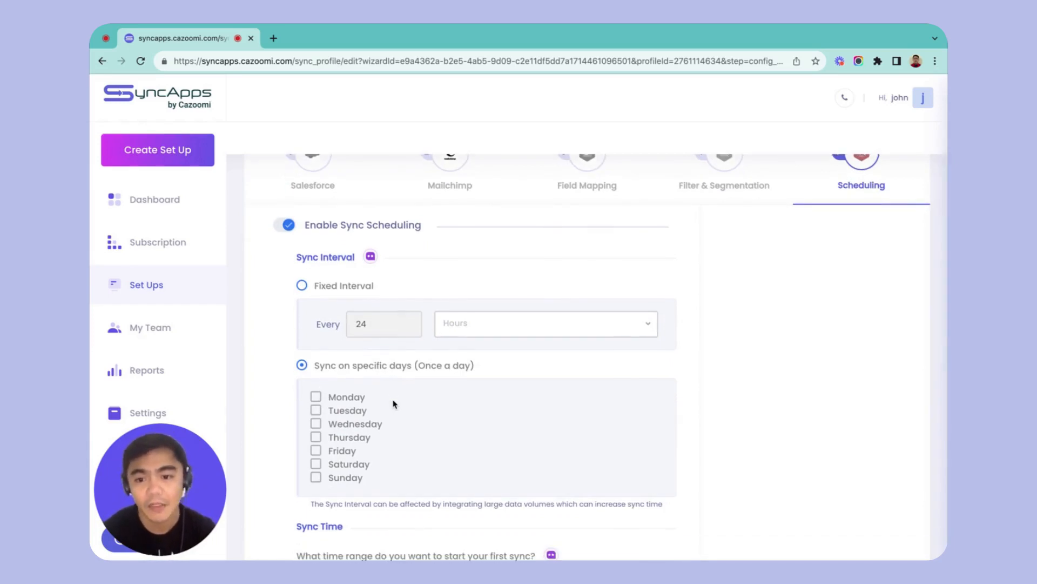
click(316, 397)
click(315, 423)
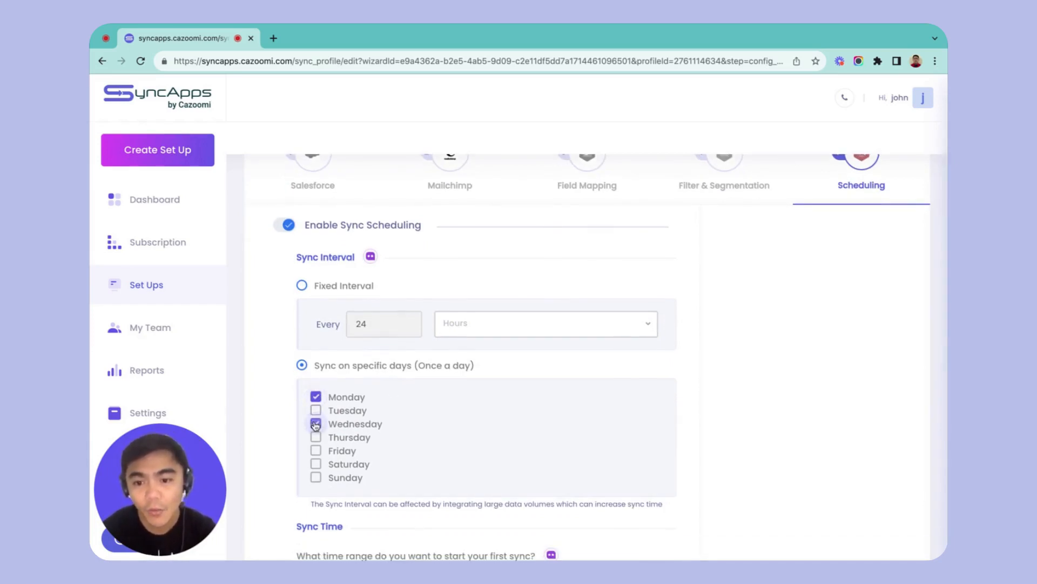
click(315, 450)
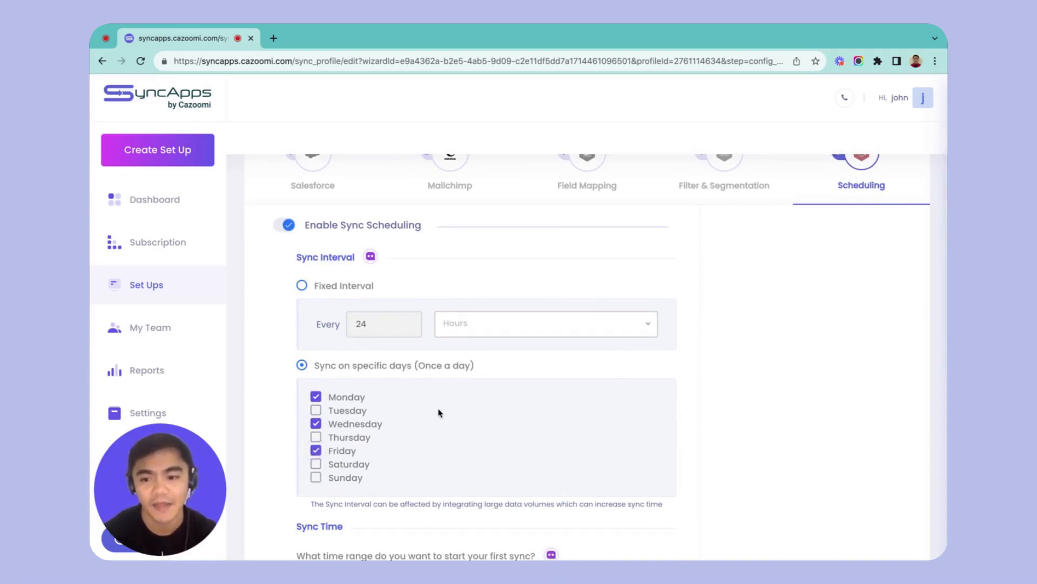
Review the available time ranges for starting the first sync without choosing a different one.
scroll(438, 413, down, 3)
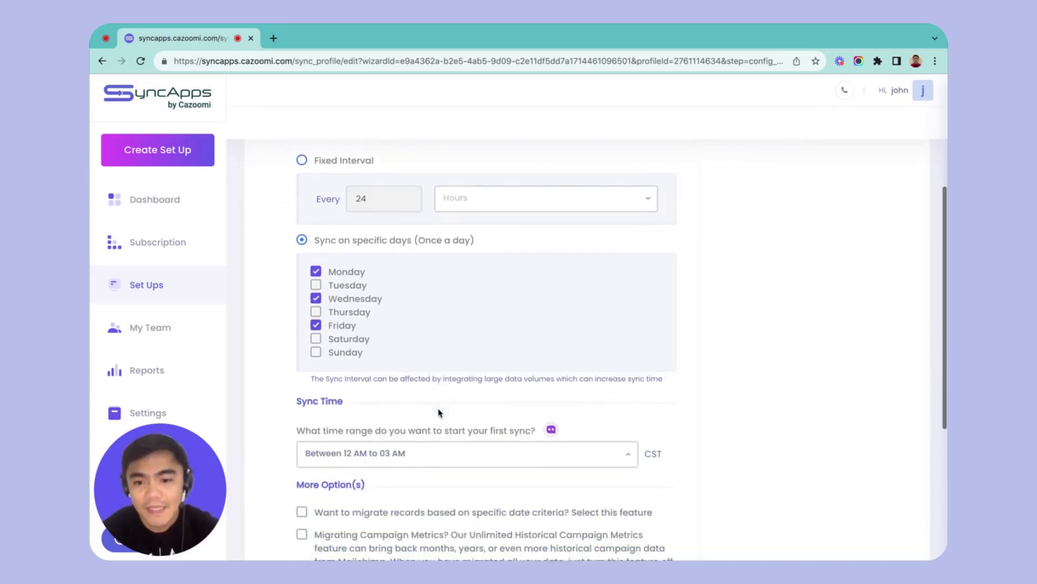
scroll(442, 399, down, 1)
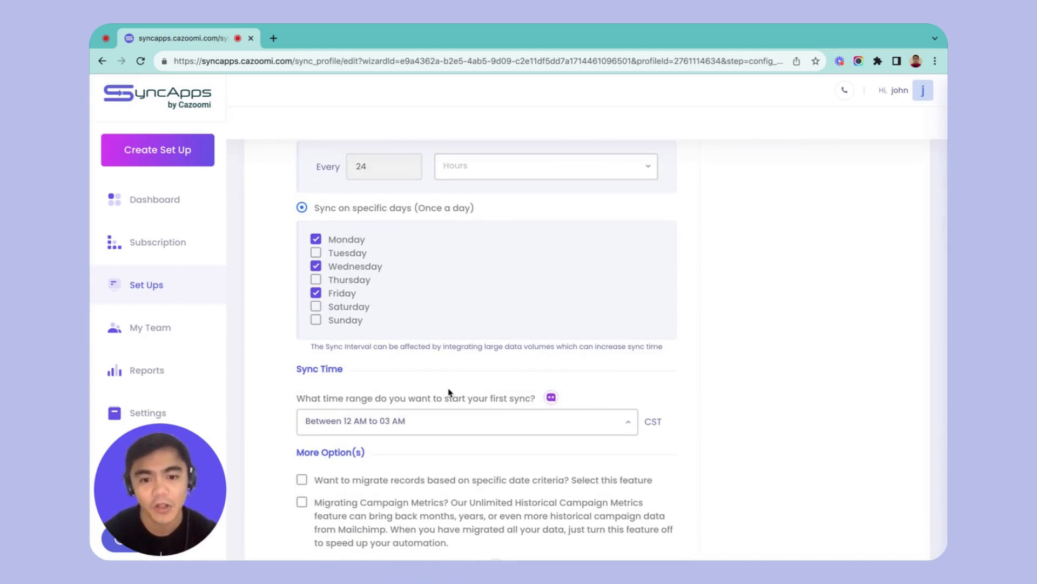
click(628, 425)
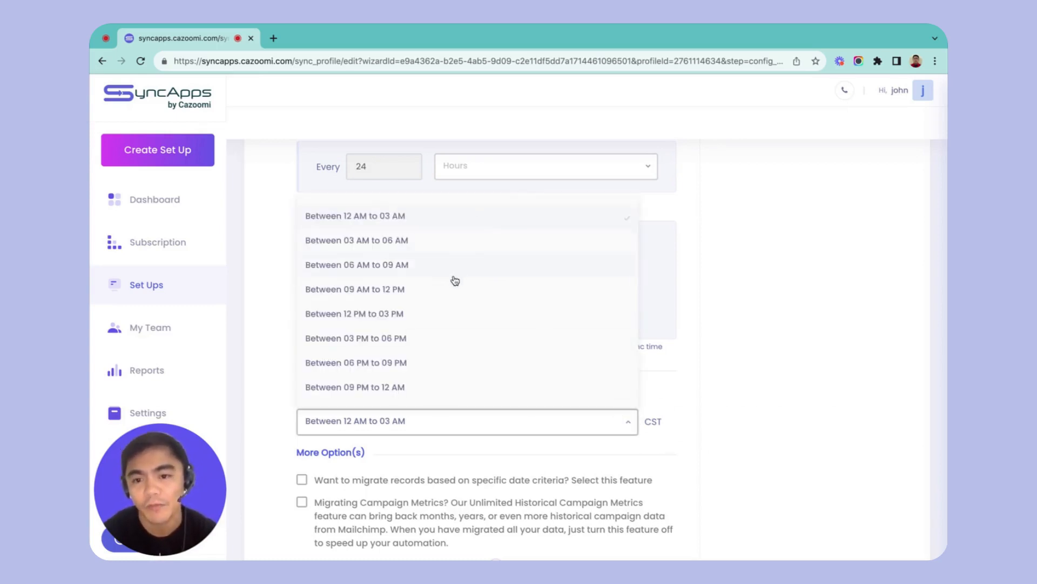
click(774, 400)
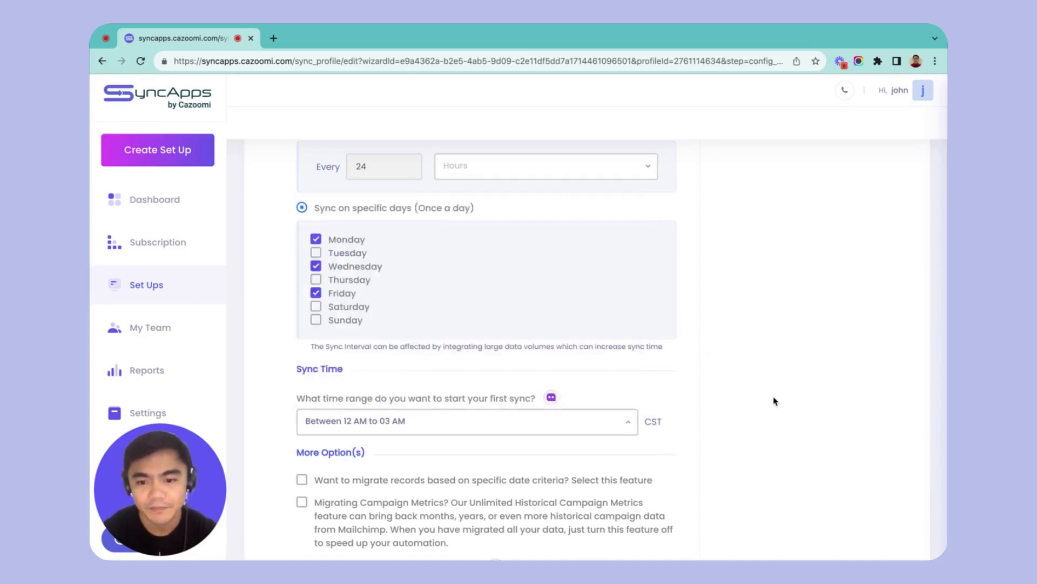
Enable migrating records based on specific date criteria and check the Integration Start Date calendar without picking a new date.
scroll(776, 401, down, 3)
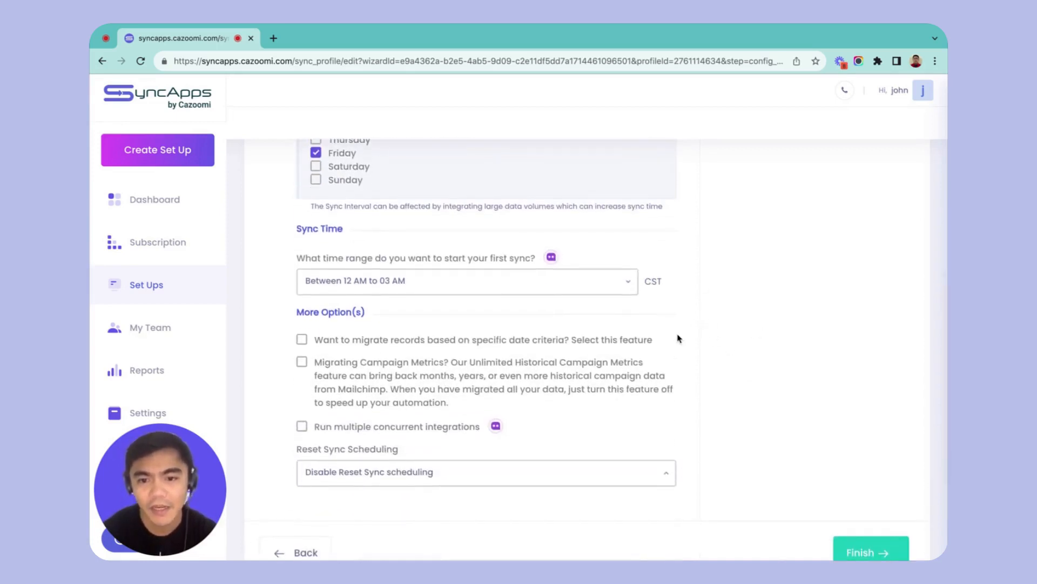
scroll(678, 338, down, 1)
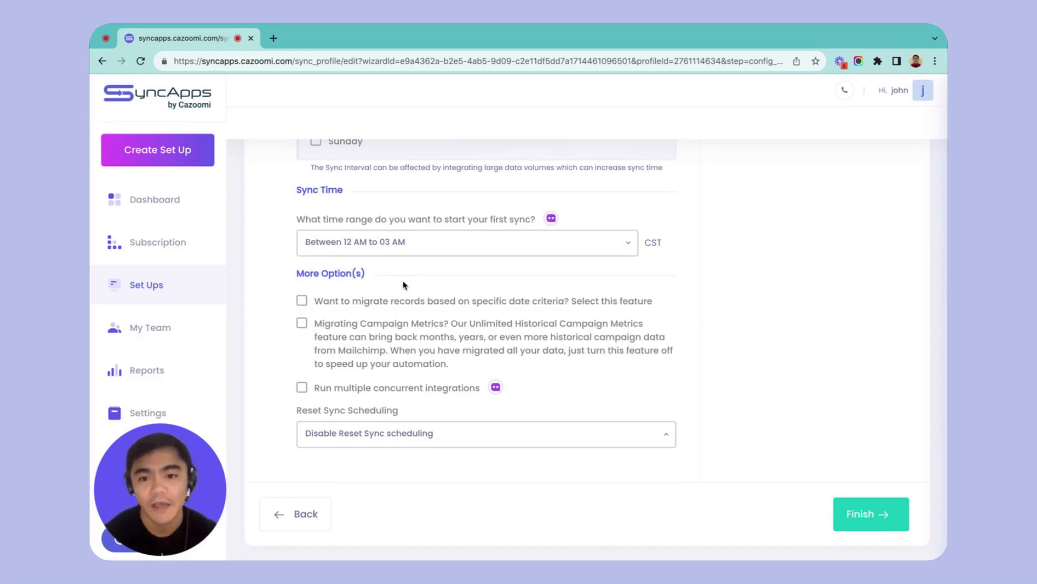
click(302, 301)
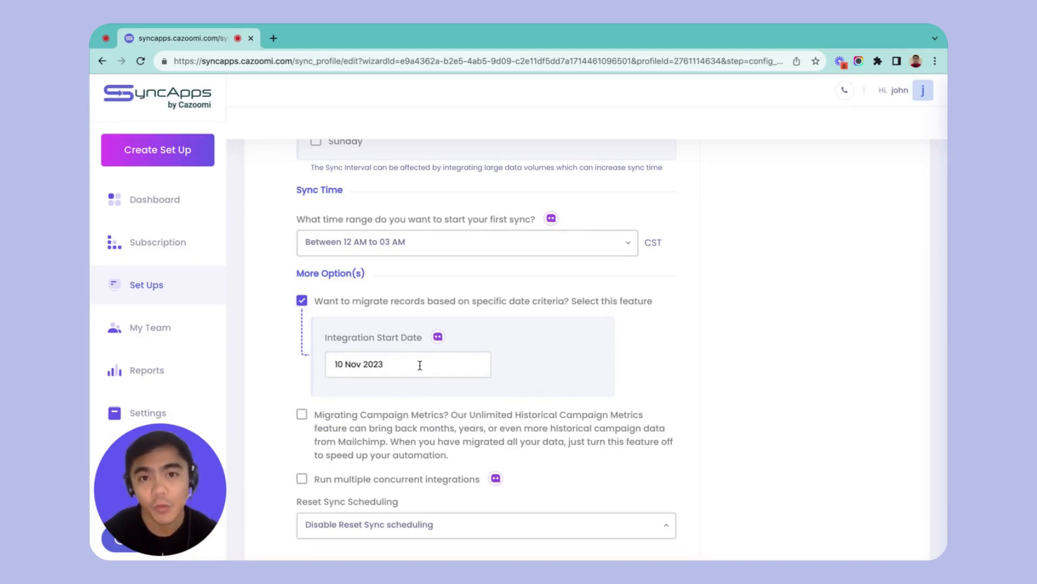
click(420, 365)
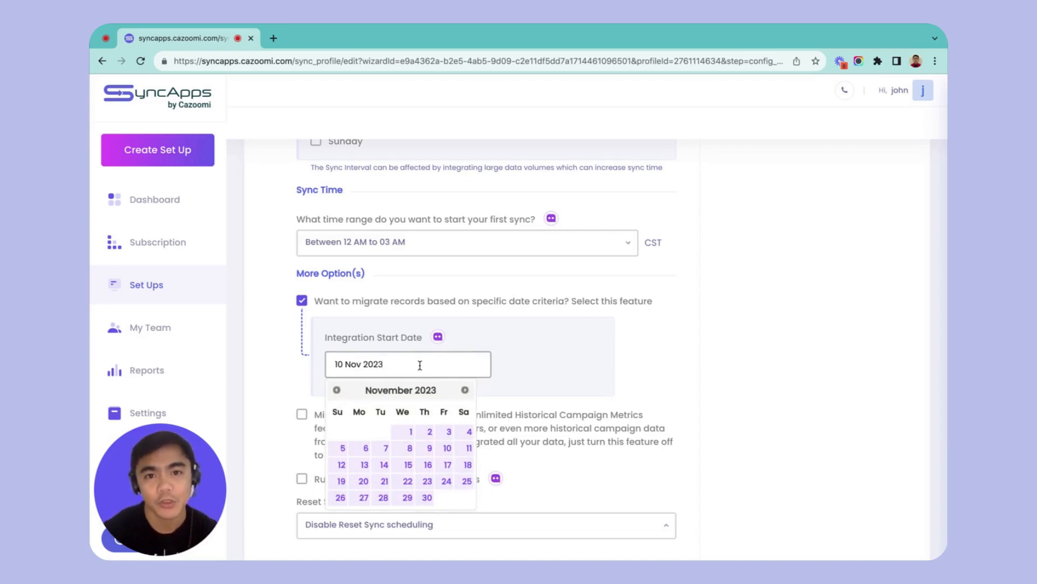
click(690, 371)
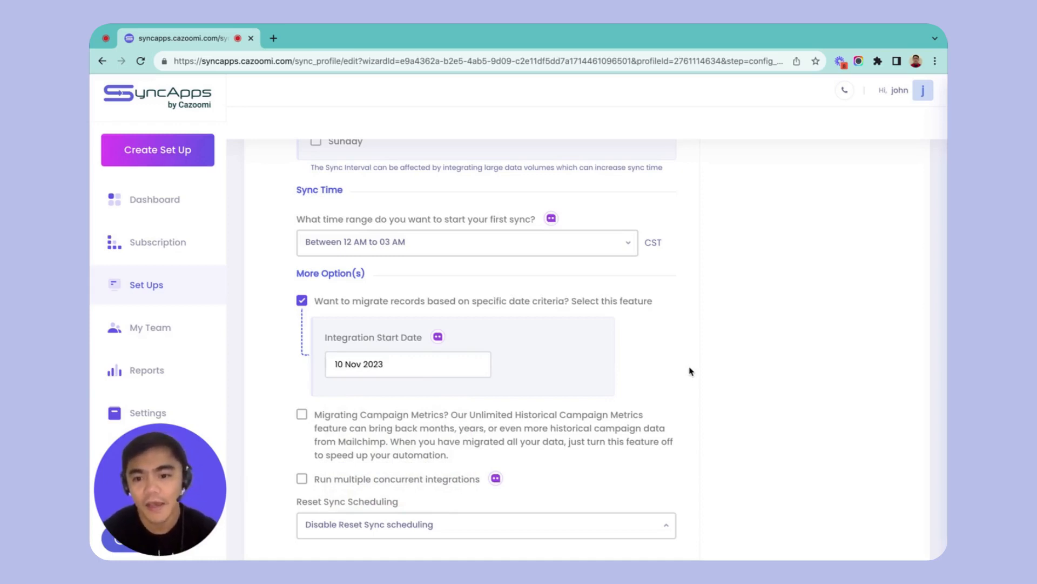
Enable the Migrating Campaign Metrics option and open its number of days for editing.
scroll(690, 371, down, 3)
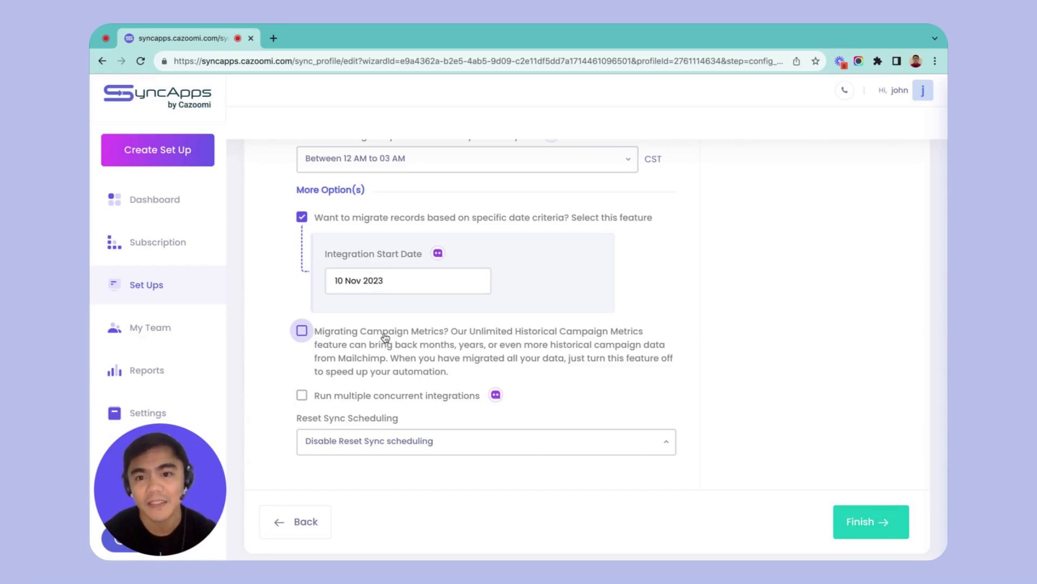
click(302, 330)
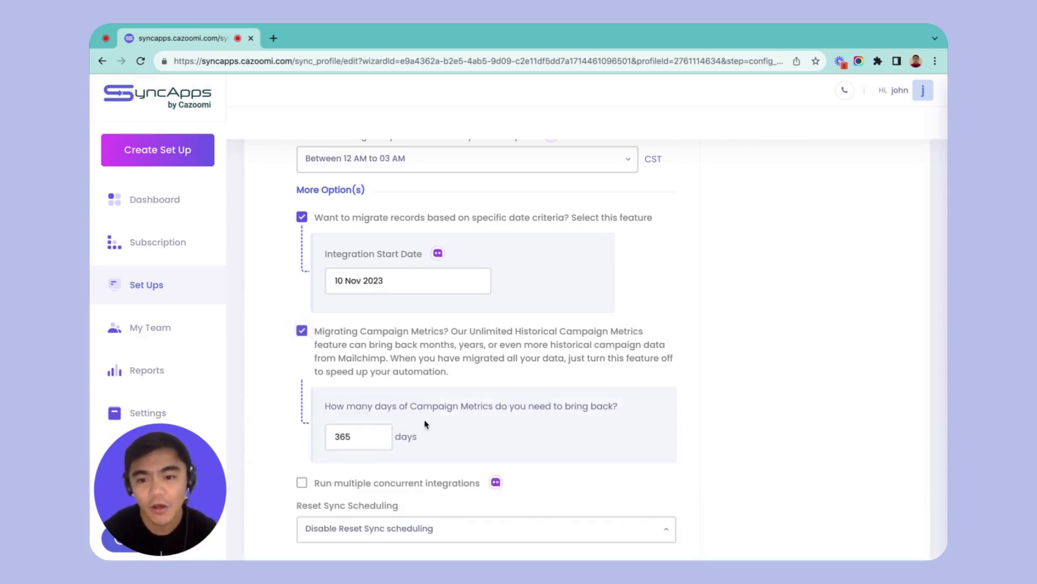
scroll(423, 424, down, 1)
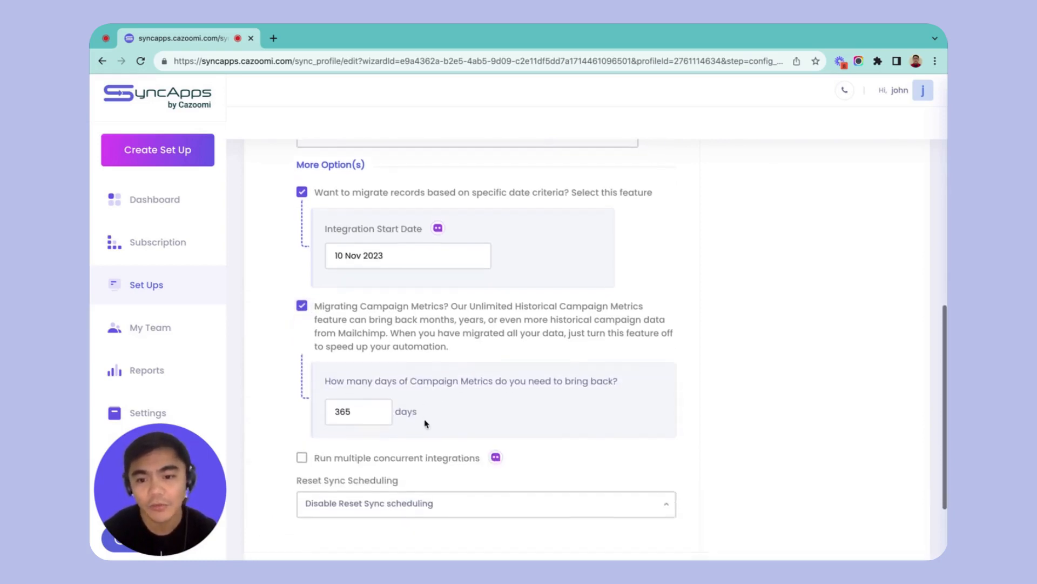
click(357, 410)
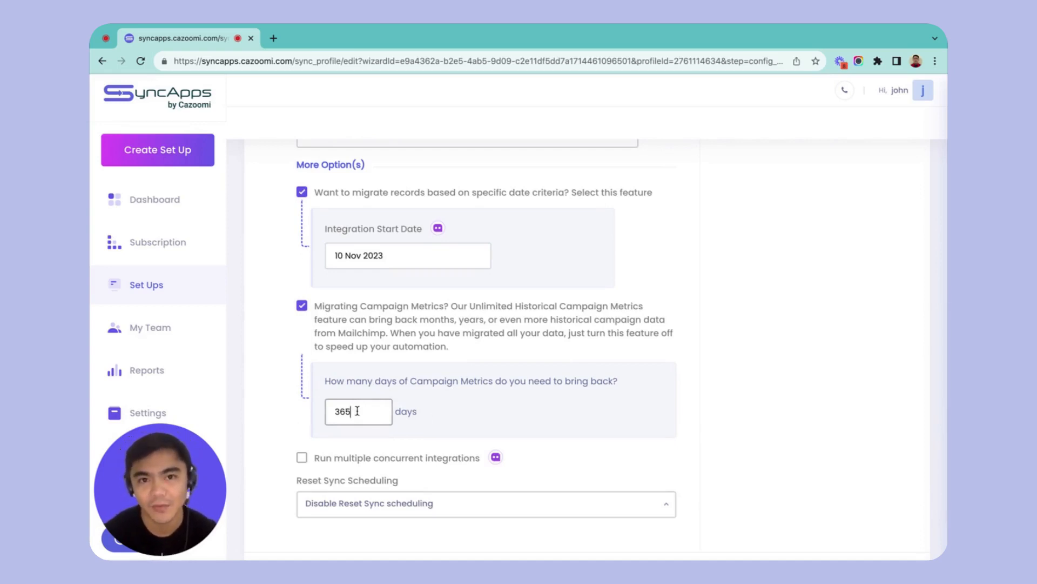
Review the Reset Sync Scheduling choices without selecting a different one.
scroll(359, 414, down, 1)
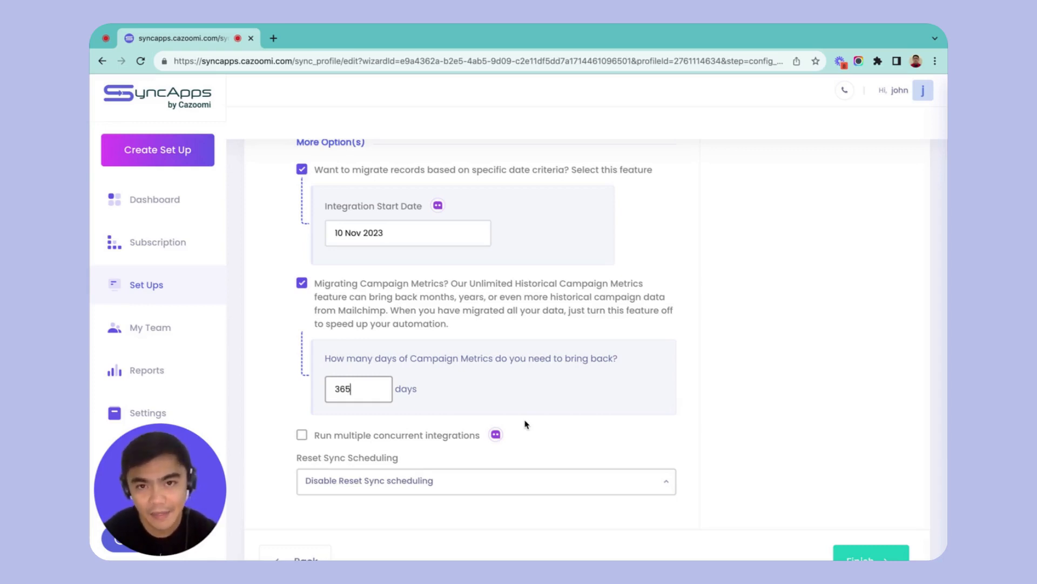
scroll(526, 424, down, 2)
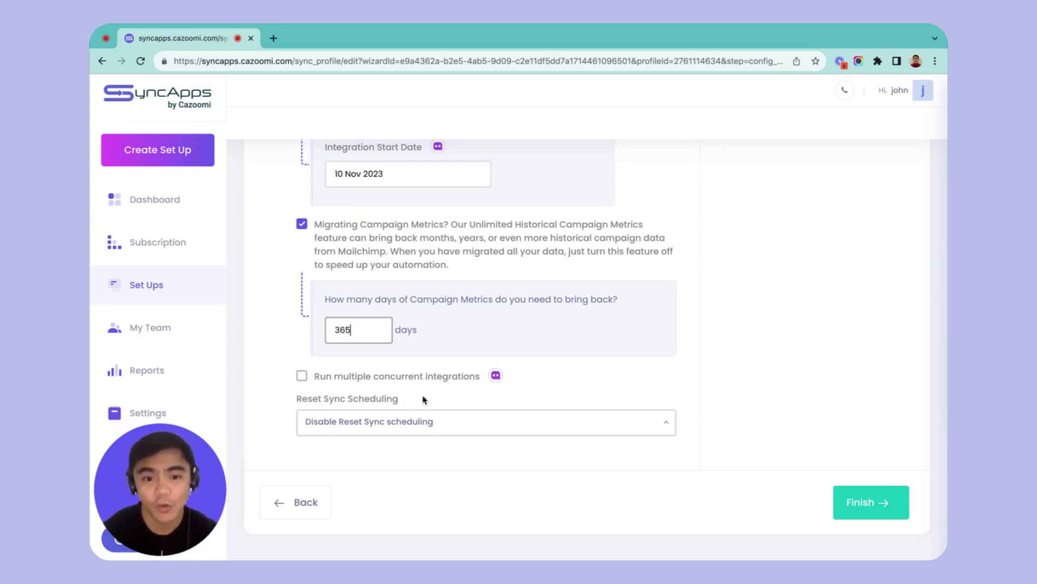
click(663, 433)
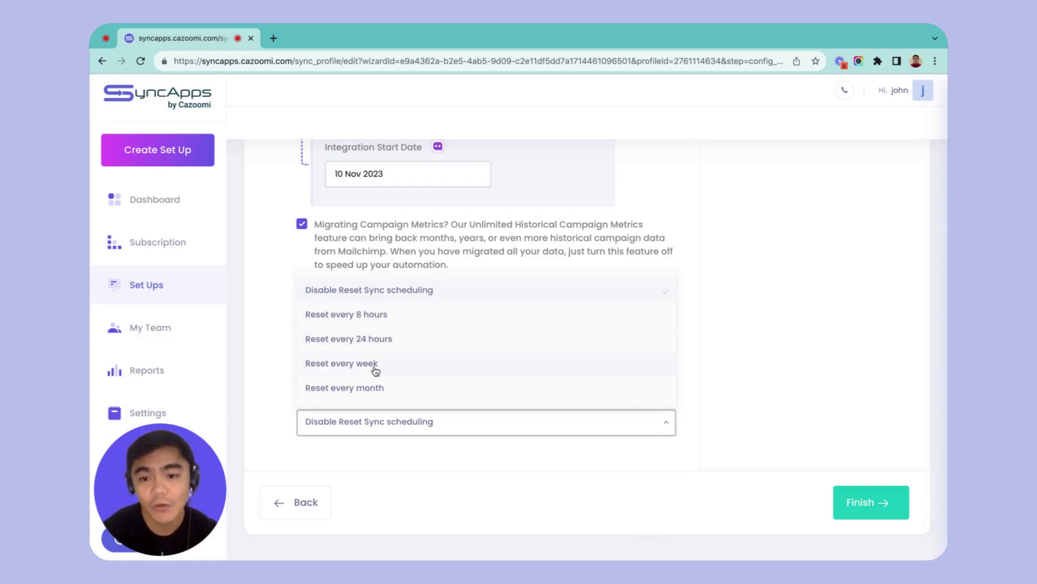
click(781, 414)
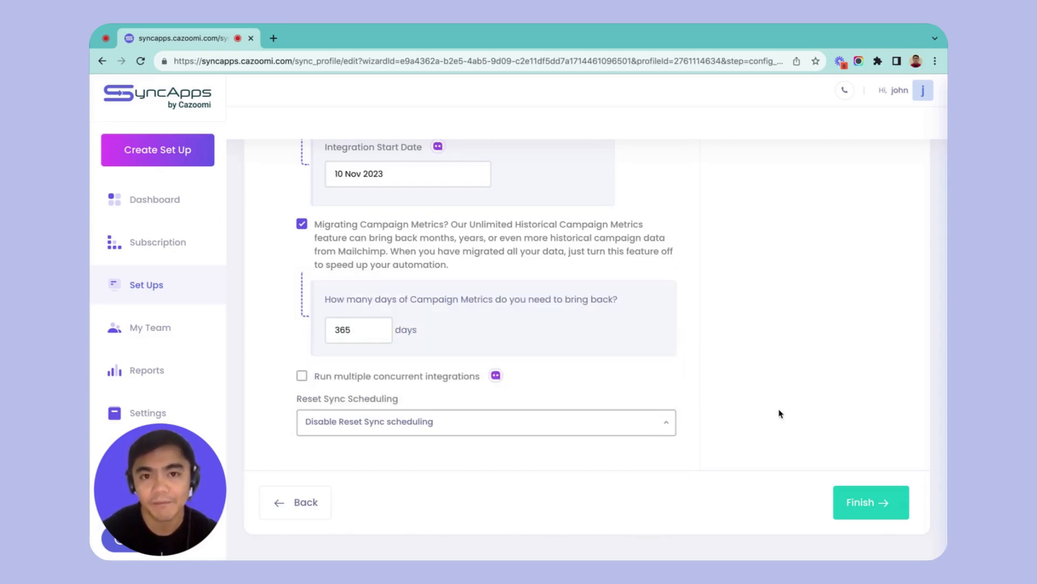